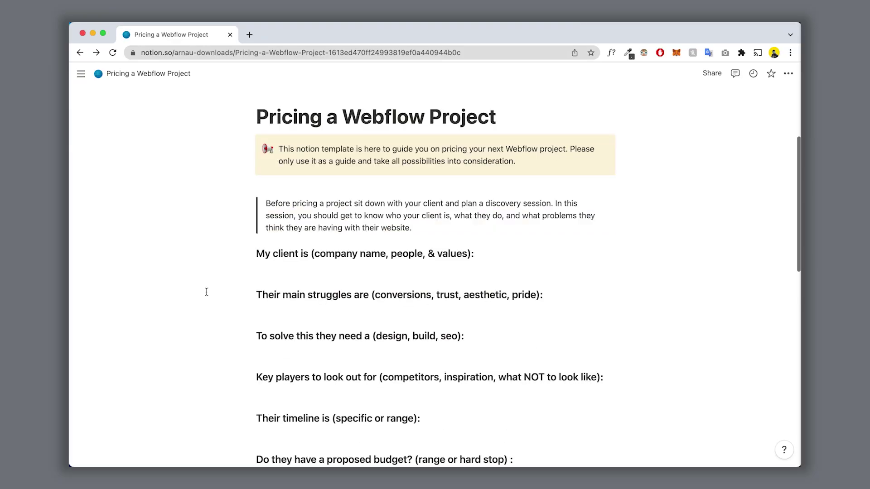
Enter the client's name as the first answer under 'My client is'
{"action": "scroll", "coordinate": [206, 292], "scroll_direction": "down", "scroll_amount": 5}
{"action": "scroll", "coordinate": [206, 292], "scroll_direction": "up", "scroll_amount": 1}
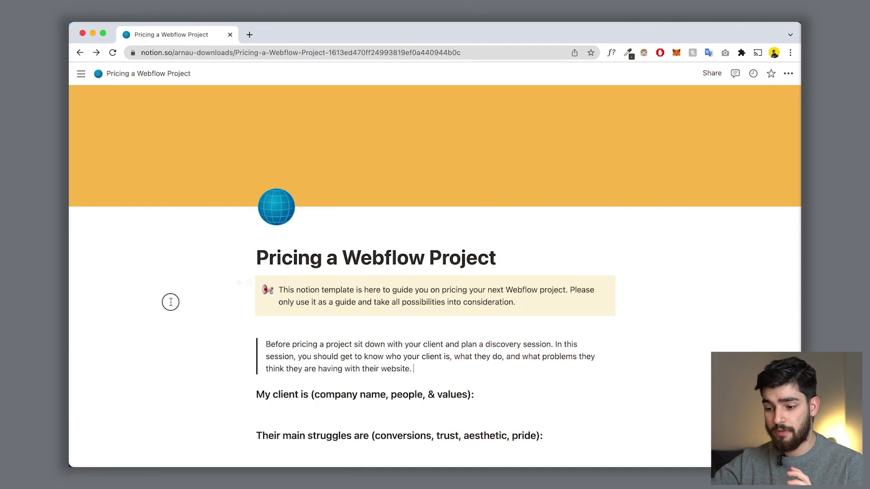
{"action": "scroll", "coordinate": [206, 292], "scroll_direction": "down", "scroll_amount": 6}
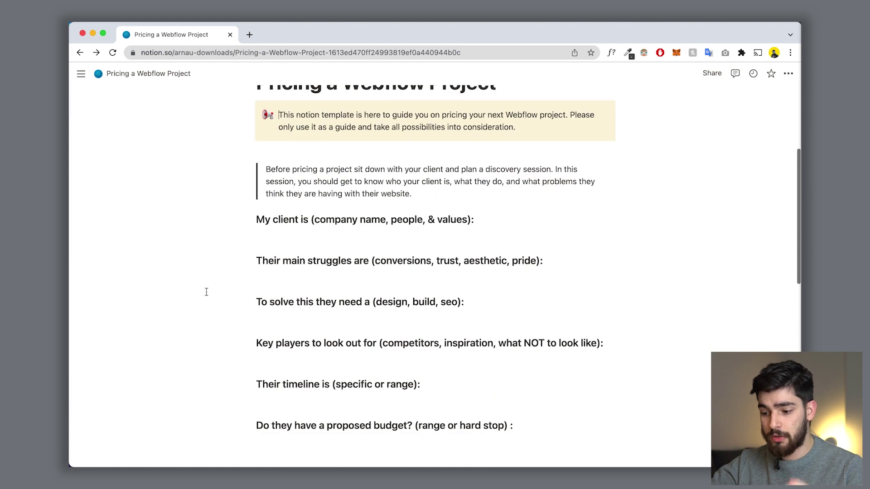
{"action": "scroll", "coordinate": [206, 291], "scroll_direction": "up", "scroll_amount": 5}
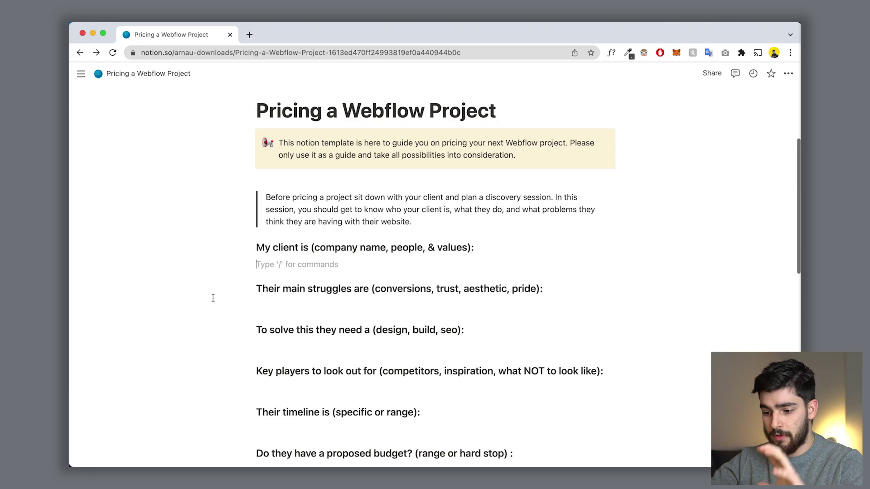
{"action": "scroll", "coordinate": [248, 279], "scroll_direction": "down", "scroll_amount": 2}
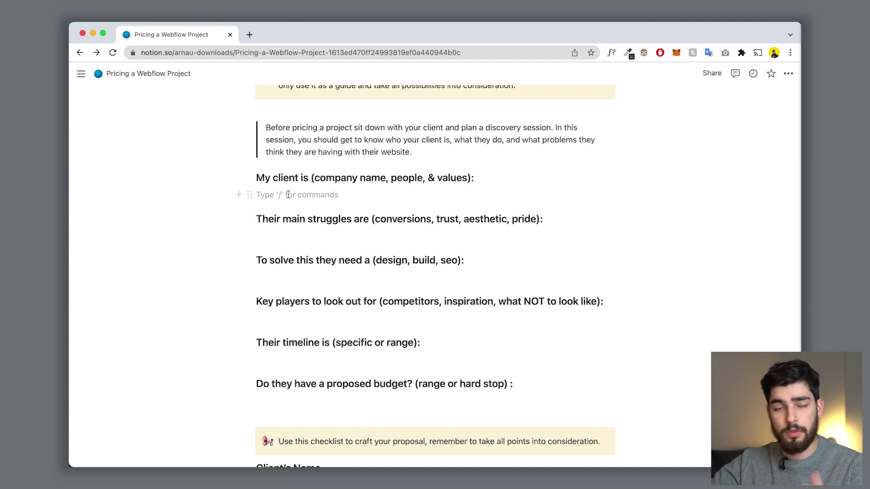
{"action": "scroll", "coordinate": [288, 195], "scroll_direction": "down", "scroll_amount": 1}
{"action": "scroll", "coordinate": [241, 226], "scroll_direction": "down", "scroll_amount": 10}
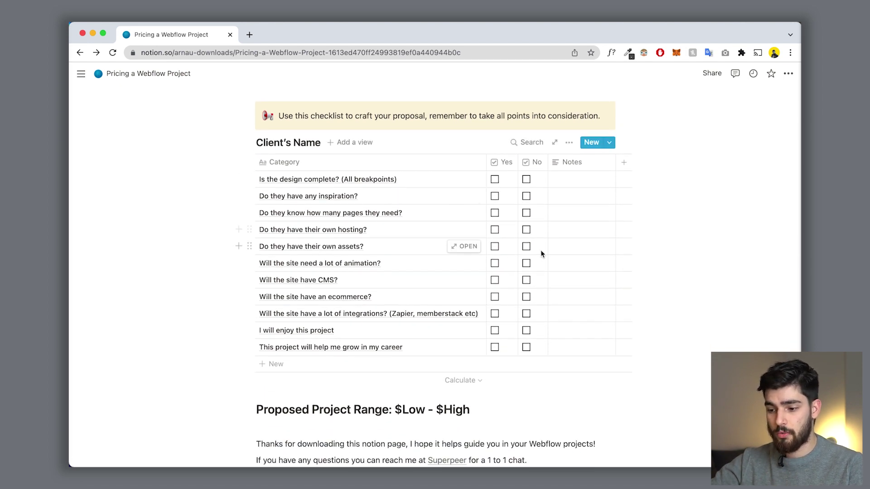
{"action": "scroll", "coordinate": [540, 251], "scroll_direction": "down", "scroll_amount": 4}
{"action": "scroll", "coordinate": [312, 269], "scroll_direction": "down", "scroll_amount": 1}
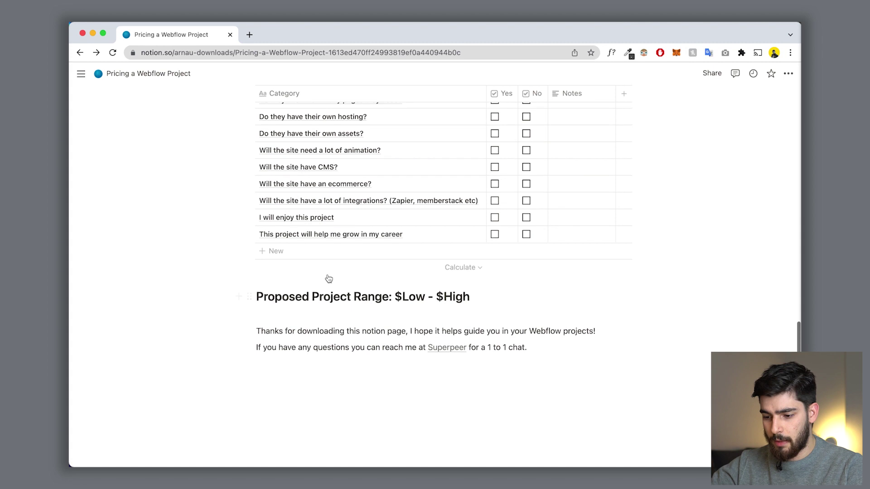
{"action": "scroll", "coordinate": [328, 275], "scroll_direction": "up", "scroll_amount": 1}
{"action": "scroll", "coordinate": [319, 321], "scroll_direction": "up", "scroll_amount": 3}
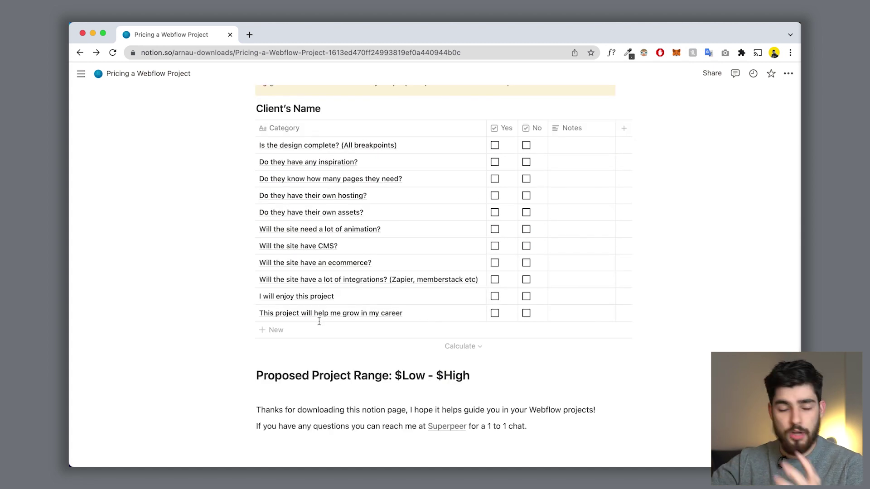
{"action": "scroll", "coordinate": [319, 321], "scroll_direction": "up", "scroll_amount": 4}
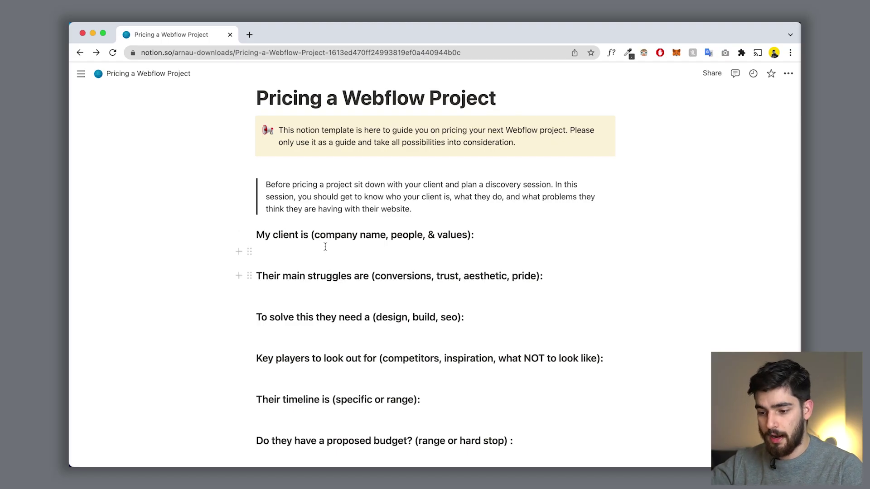
{"action": "left_click", "coordinate": [325, 247]}
{"action": "scroll", "coordinate": [325, 247], "scroll_direction": "down", "scroll_amount": 1}
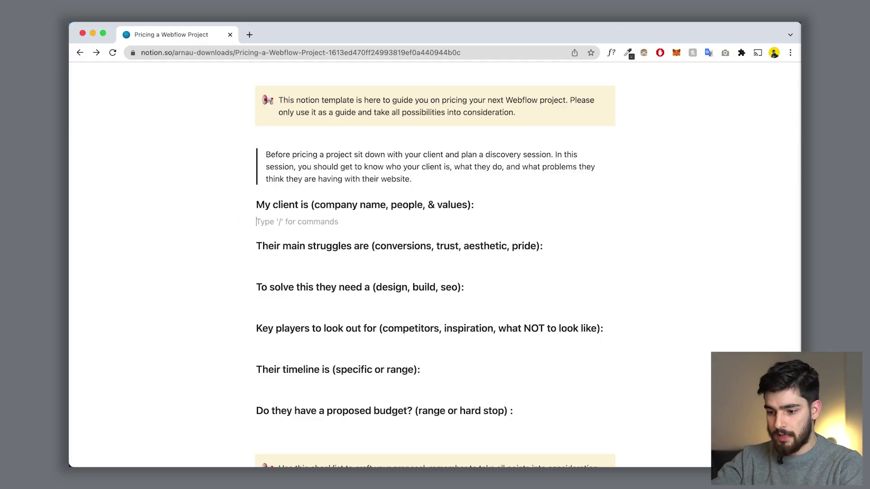
{"action": "type", "text": "John Do"}
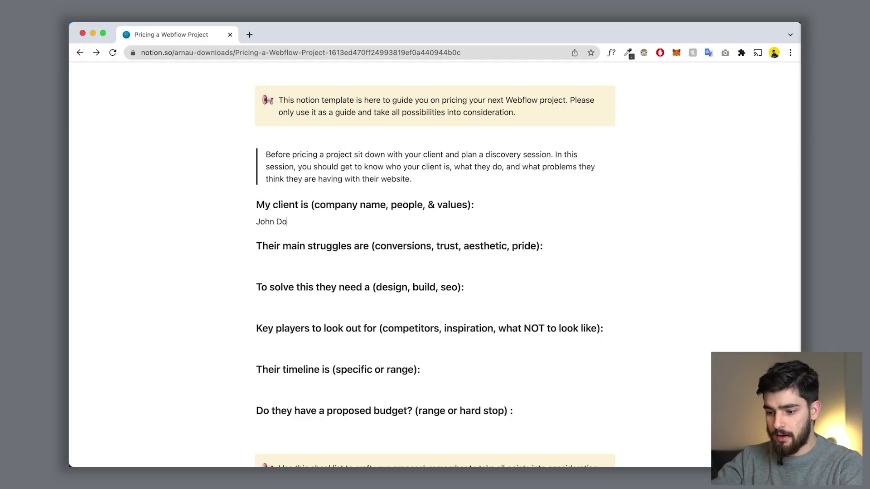
{"action": "type", "text": "e"}
Add 'Apple' as the company and 'trustyworthy and great' as the values, each on its own line
{"action": "key", "text": "Return"}
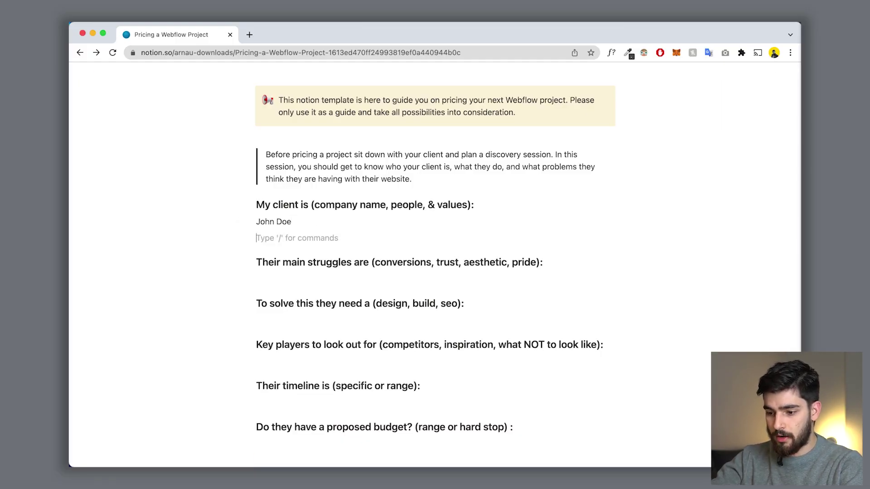
{"action": "type", "text": "Apple"}
{"action": "key", "text": "Return"}
{"action": "type", "text": "trustyworthy and "}
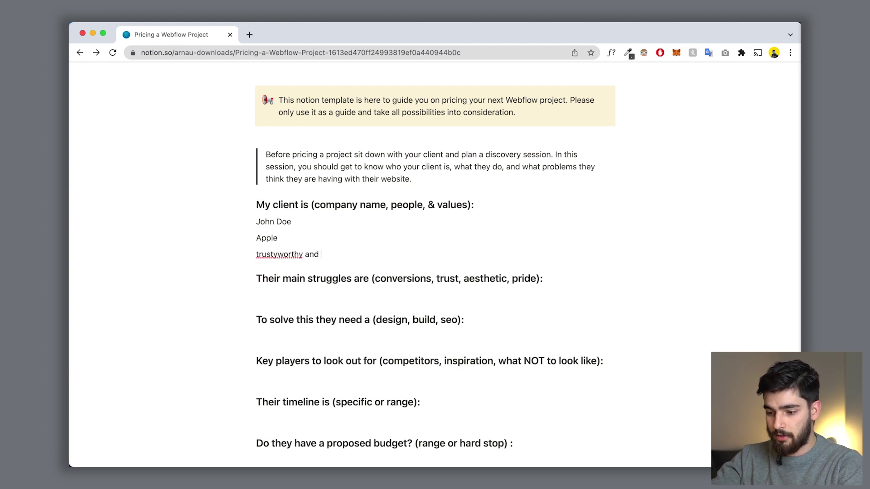
{"action": "type", "text": "great"}
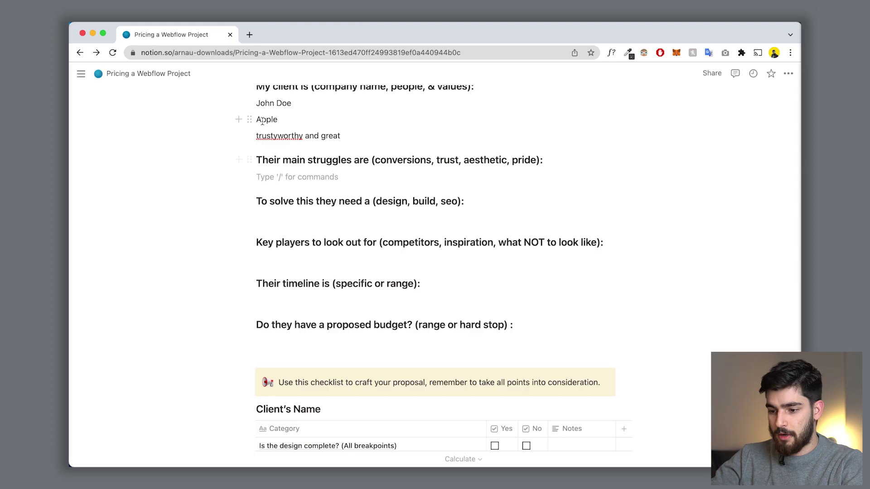
Replace 'Apple' with 'Design co' and enter 'Trust, conversion' as the main struggles
{"action": "double_click", "coordinate": [263, 121]}
{"action": "type", "text": "Design co"}
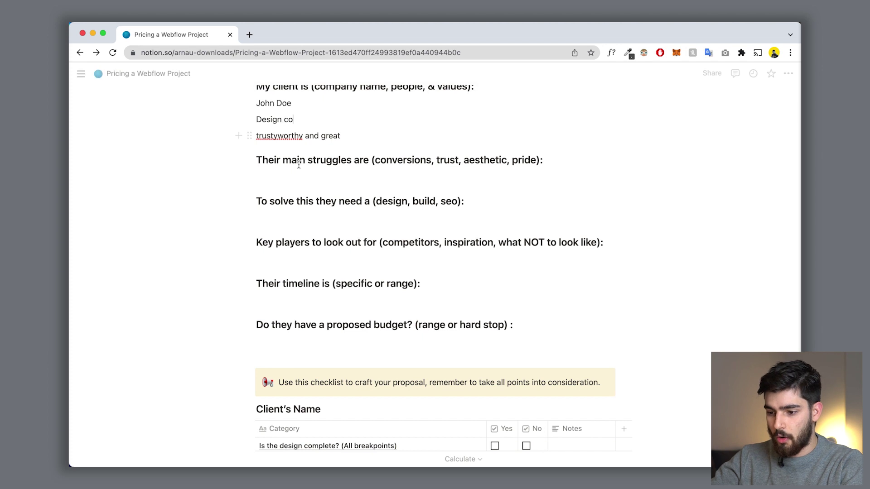
{"action": "left_click", "coordinate": [297, 180]}
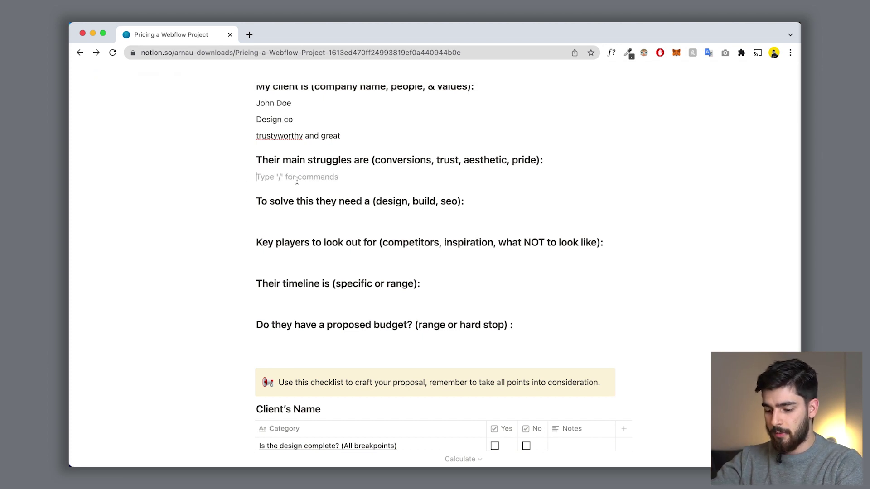
{"action": "type", "text": "Trust,"}
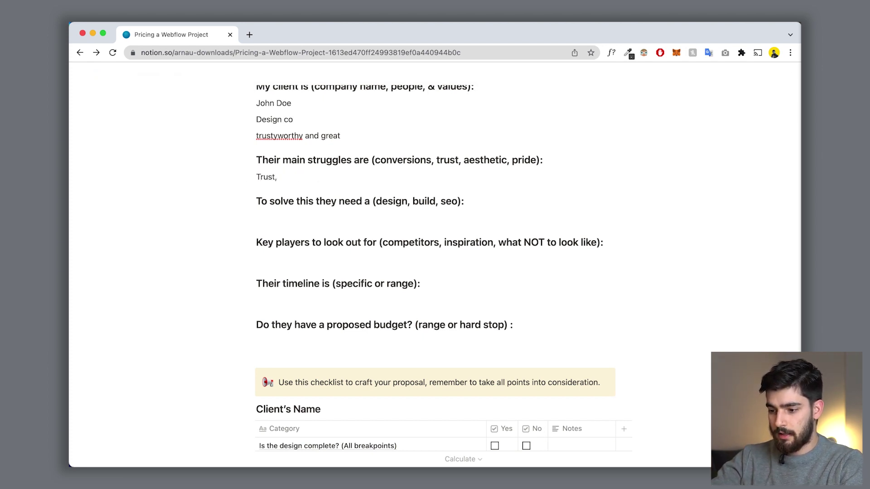
{"action": "type", "text": " conversion"}
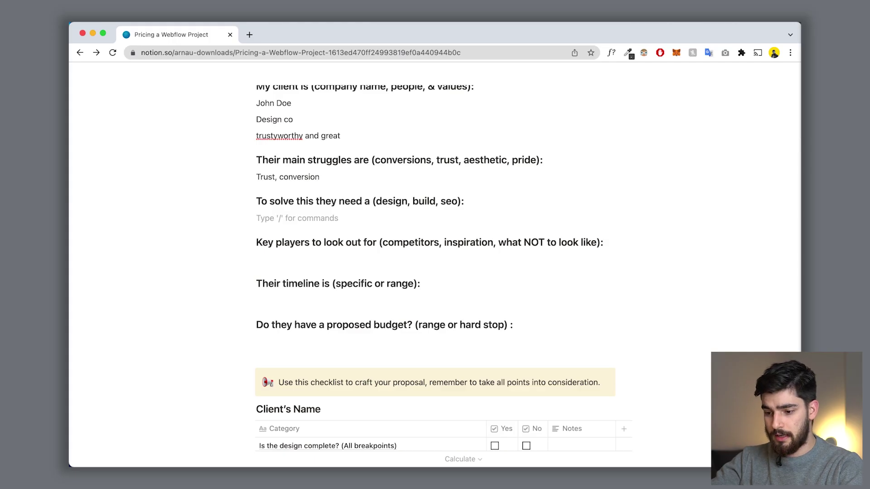
Answer 'To solve this they need a' with 'Design, build in webflow, 4-5 pages, headers'
{"action": "type", "text": "Design, build"}
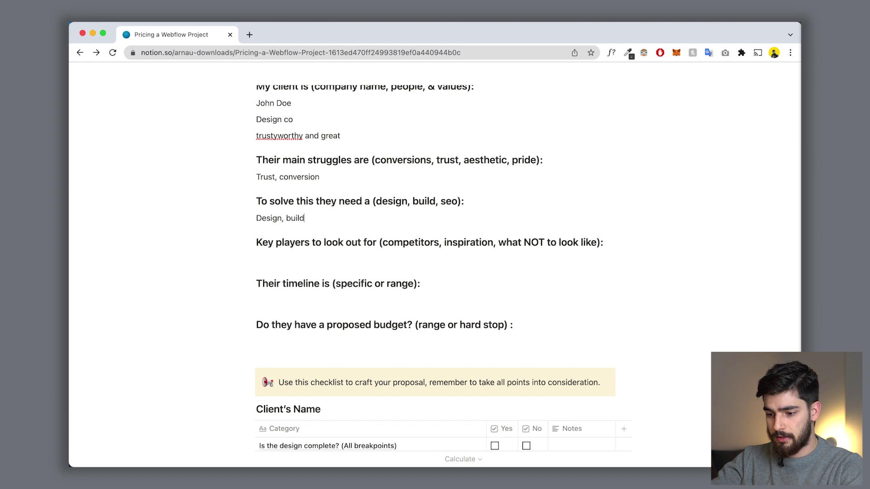
{"action": "type", "text": " in webf"}
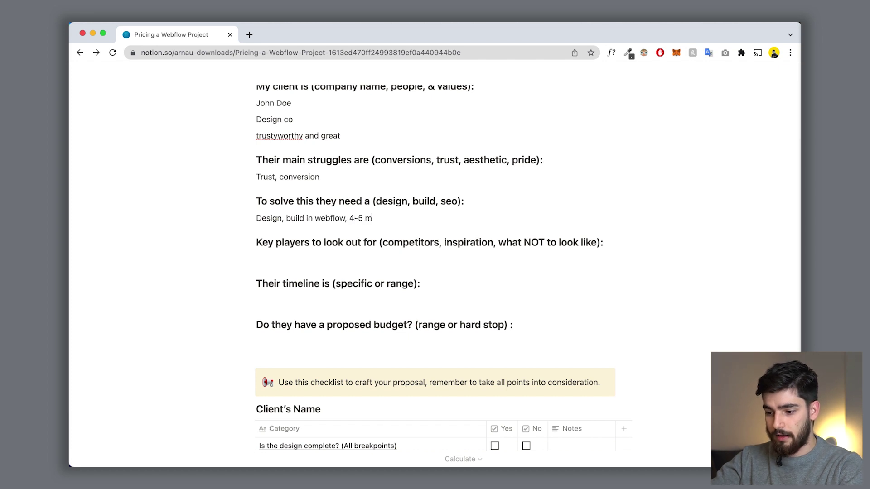
{"action": "type", "text": "low, 4-5 pages, headers must be videos"}
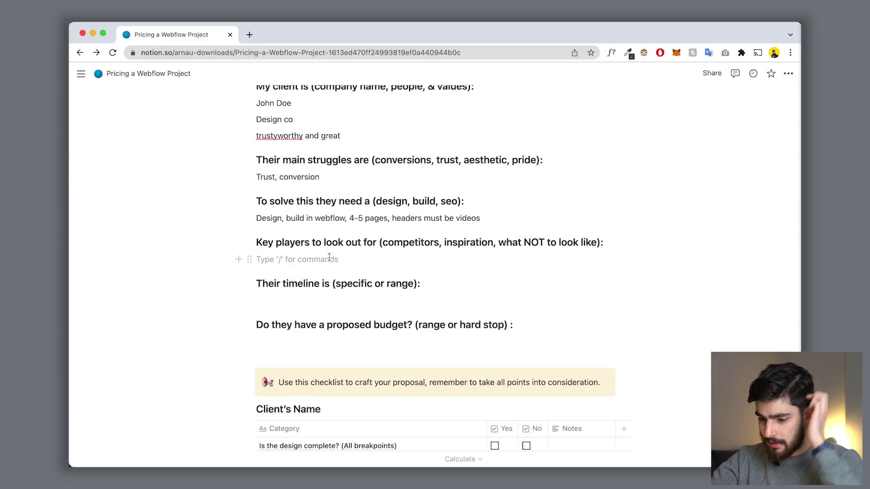
{"action": "type", "text": "apple.com,"}
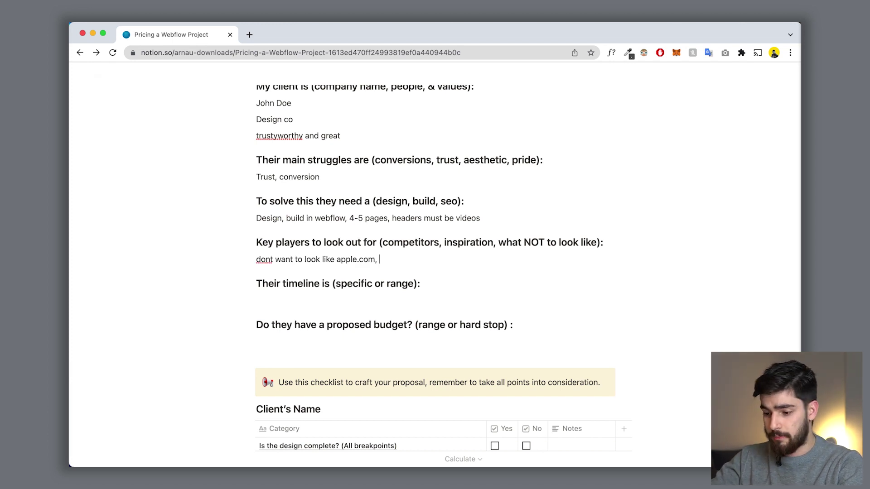
{"action": "type", "text": "n26.com"}
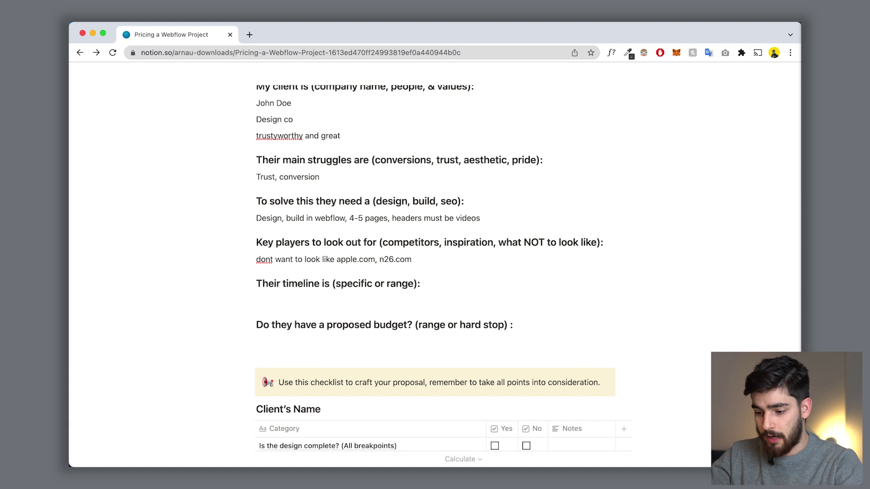
{"action": "key", "text": "Return"}
{"action": "type", "text": "competitors: "}
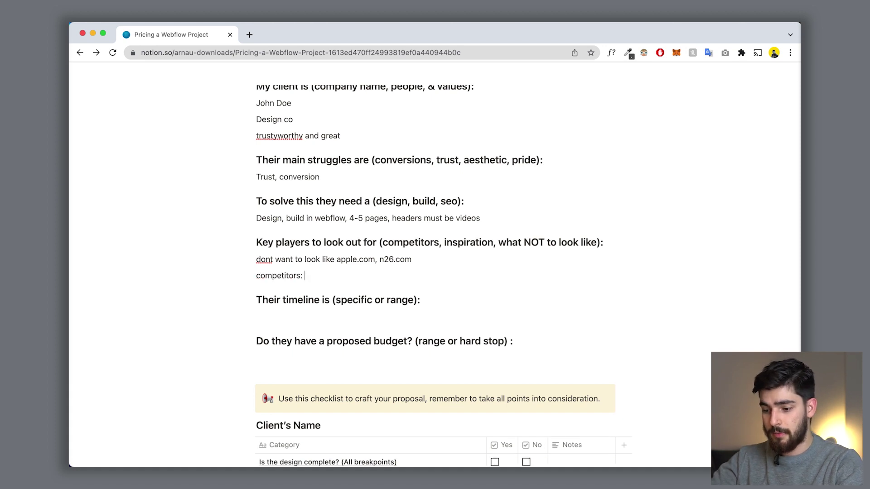
{"action": "type", "text": "samsung"}
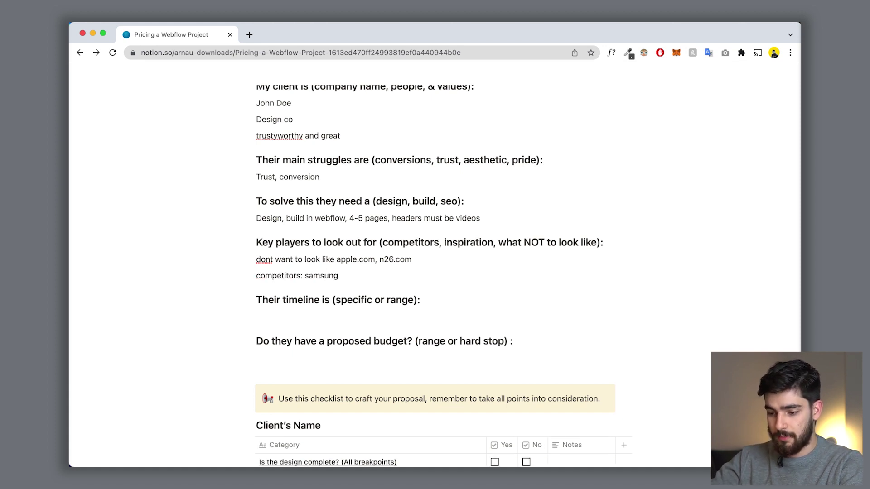
{"action": "type", "text": ", adobe"}
{"action": "key", "text": "Return"}
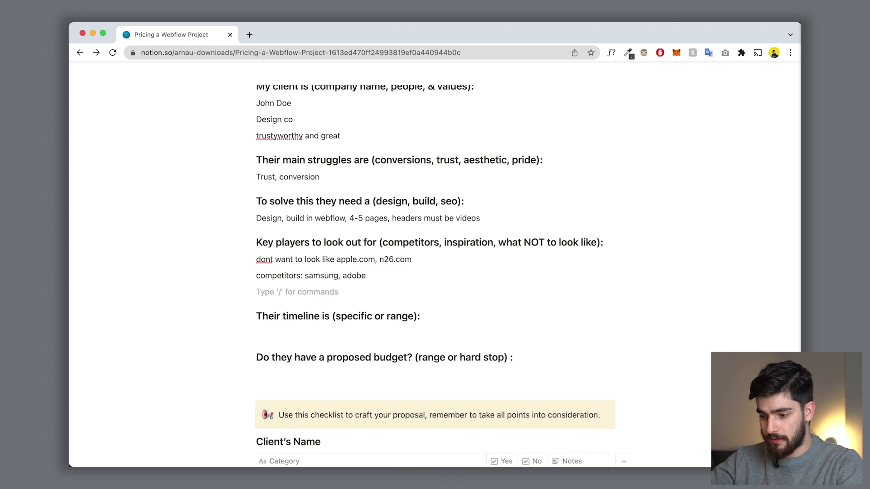
{"action": "type", "text": "inspiration:"}
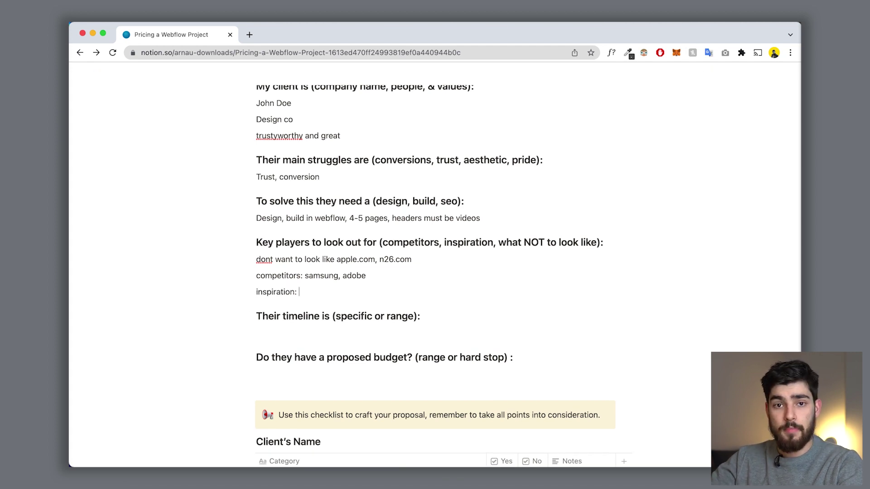
{"action": "type", "text": " dribbble"}
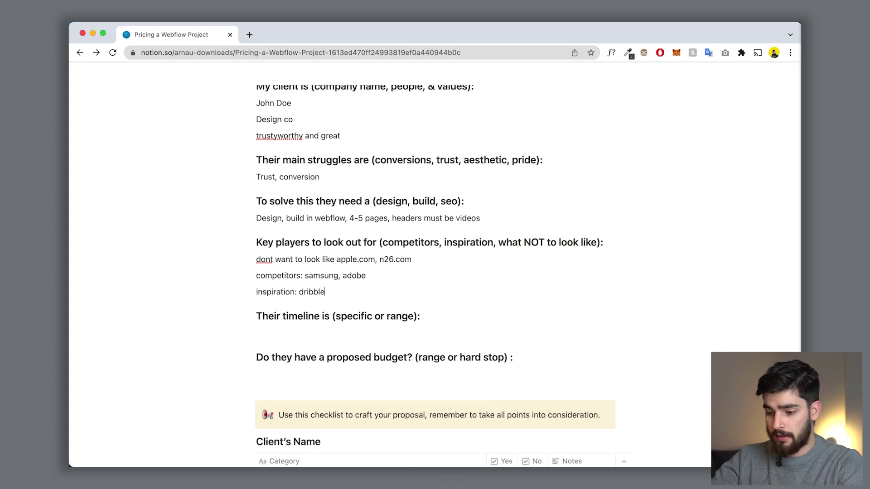
{"action": "type", "text": ".com"}
{"action": "left_click", "coordinate": [351, 333]}
{"action": "scroll", "coordinate": [351, 299], "scroll_direction": "down", "scroll_amount": 2}
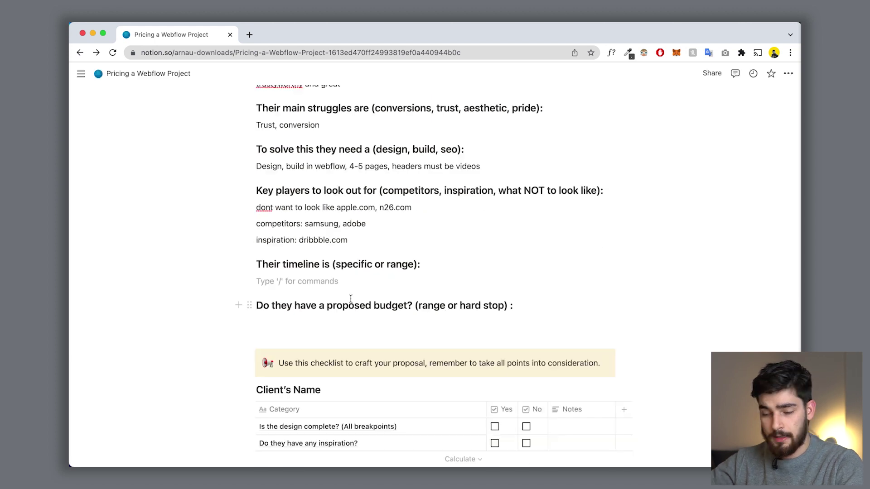
{"action": "scroll", "coordinate": [350, 299], "scroll_direction": "down", "scroll_amount": 1}
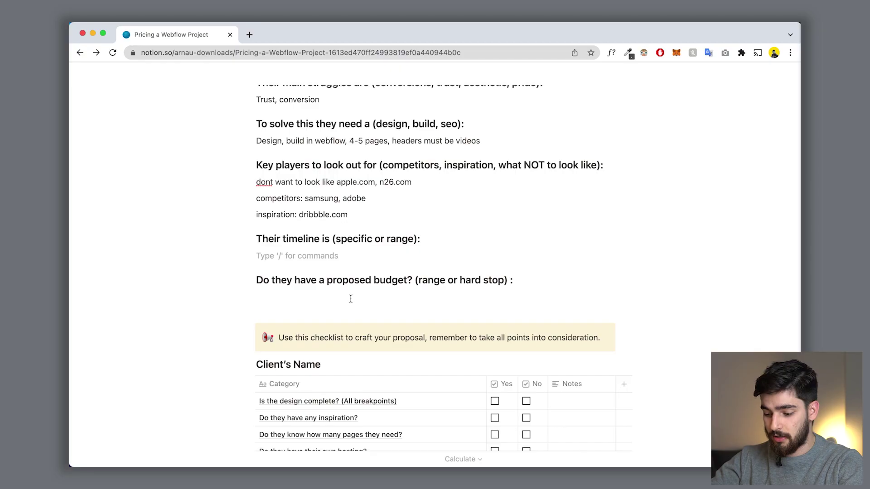
Enter 'January 28th 2022' as the timeline and 'yes, $15,000' as the proposed budget
{"action": "type", "text": "January"}
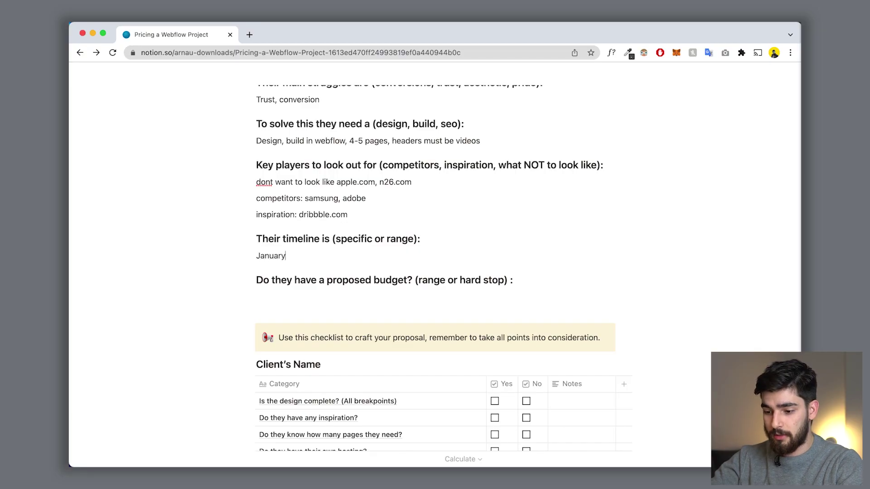
{"action": "type", "text": " 28th"}
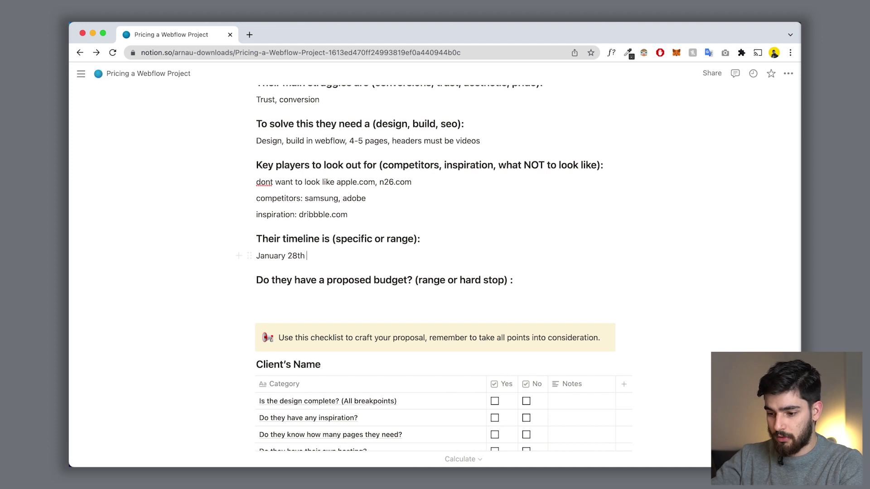
{"action": "type", "text": " 202"}
{"action": "type", "text": "2"}
{"action": "left_click", "coordinate": [334, 296]}
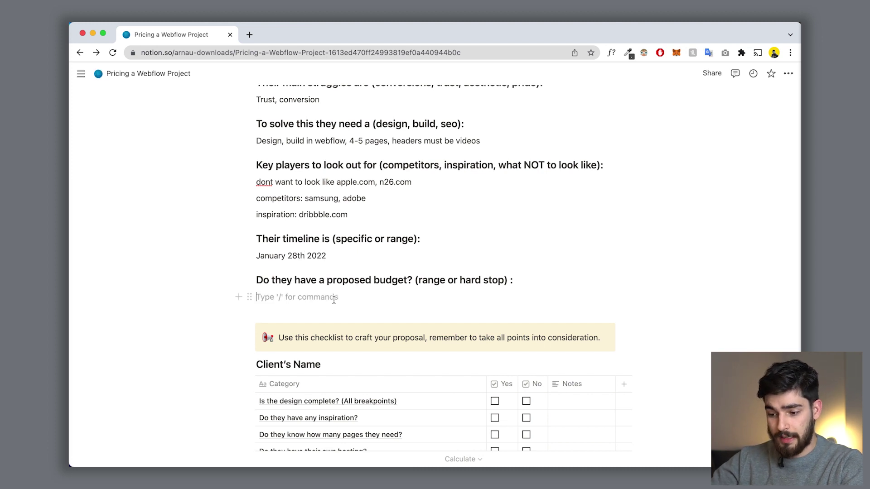
{"action": "scroll", "coordinate": [334, 299], "scroll_direction": "down", "scroll_amount": 1}
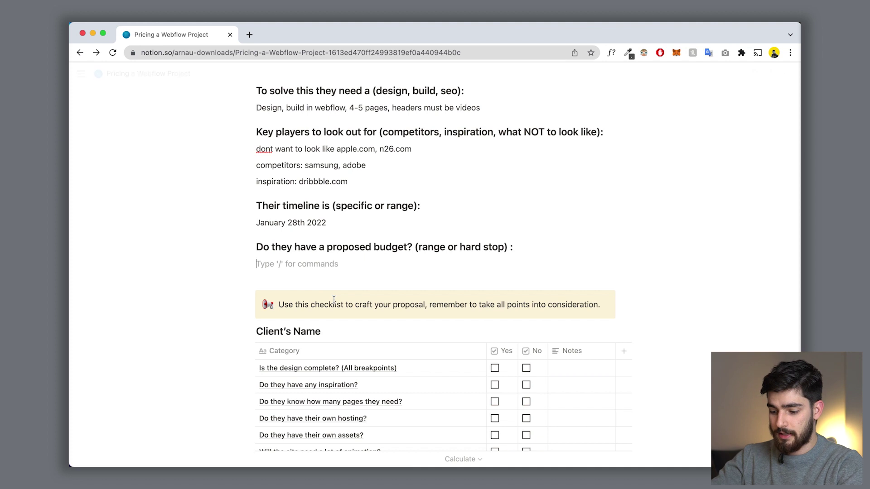
{"action": "type", "text": "yes, $15,0"}
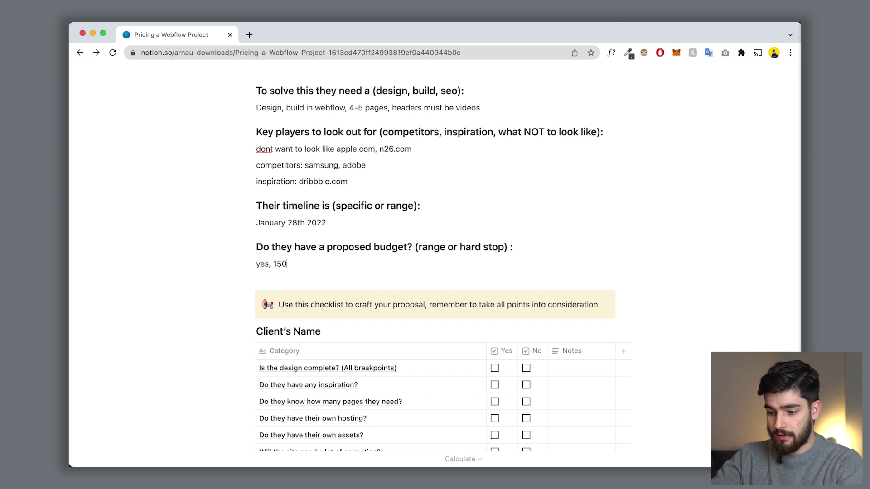
{"action": "type", "text": "00"}
{"action": "key", "text": "Left"}
{"action": "key", "text": "Left"}
{"action": "type", "text": ","}
{"action": "key", "text": "Left"}
{"action": "key", "text": "Left"}
{"action": "type", "text": "$"}
{"action": "scroll", "coordinate": [274, 271], "scroll_direction": "down", "scroll_amount": 5}
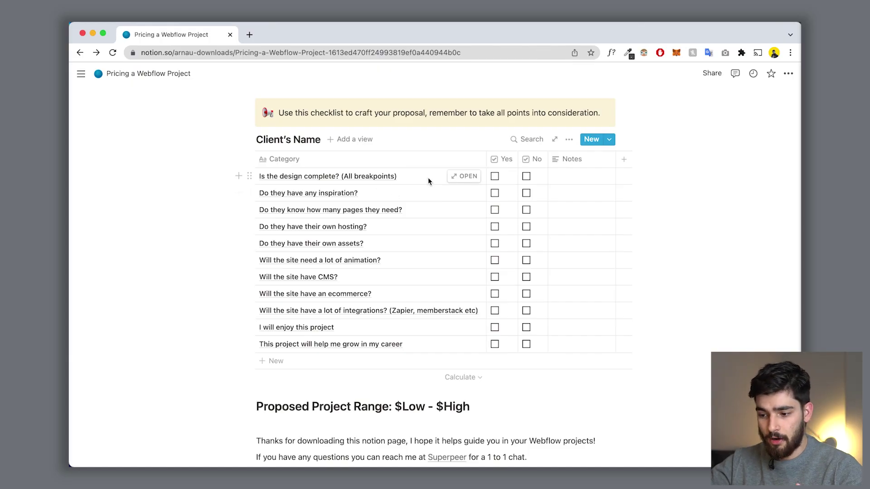
Finish the design row's note so it reads 'didnt have mobile done'
{"action": "scroll", "coordinate": [427, 178], "scroll_direction": "up", "scroll_amount": 1}
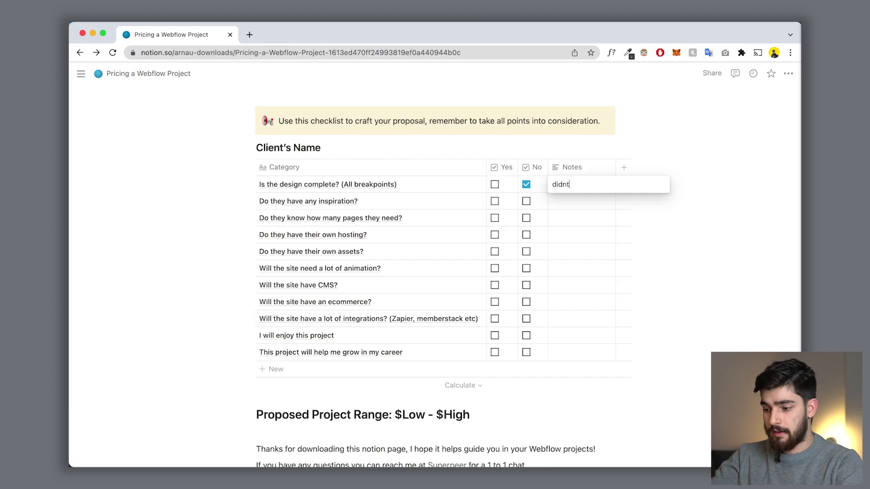
{"action": "type", "text": "done"}
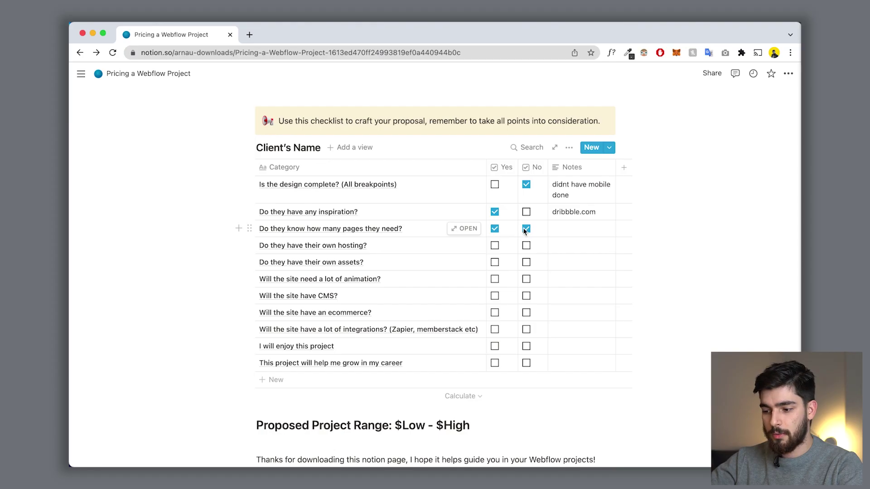
Clear No for the page-count row and add the note '4-5'
{"action": "left_click", "coordinate": [526, 229]}
{"action": "scroll", "coordinate": [544, 253], "scroll_direction": "up", "scroll_amount": 5}
{"action": "scroll", "coordinate": [566, 272], "scroll_direction": "down", "scroll_amount": 4}
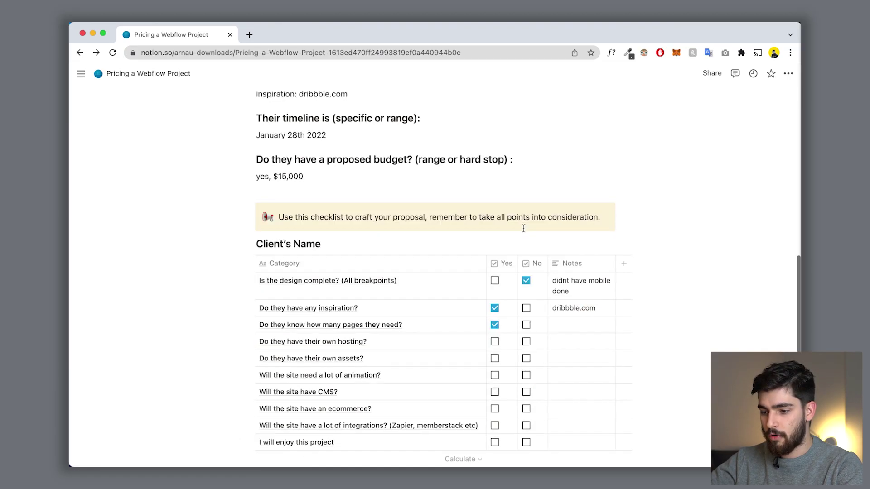
{"action": "left_click", "coordinate": [576, 281]}
{"action": "type", "text": "4-5"}
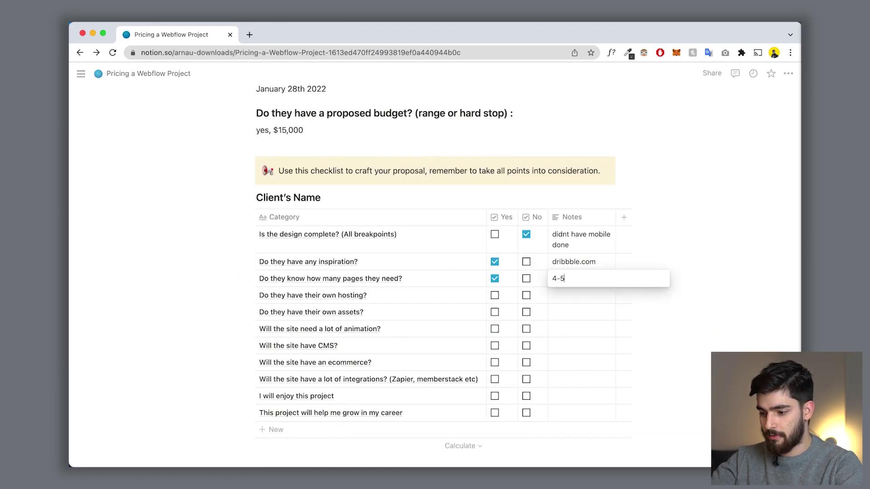
{"action": "key", "text": "Return"}
Mark own hosting as Yes and own assets as No
{"action": "scroll", "coordinate": [435, 285], "scroll_direction": "down", "scroll_amount": 1}
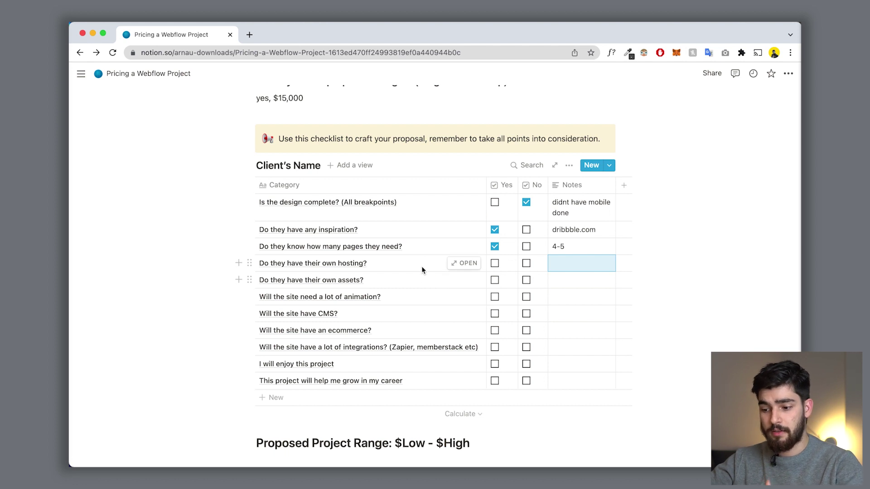
{"action": "left_click", "coordinate": [422, 267]}
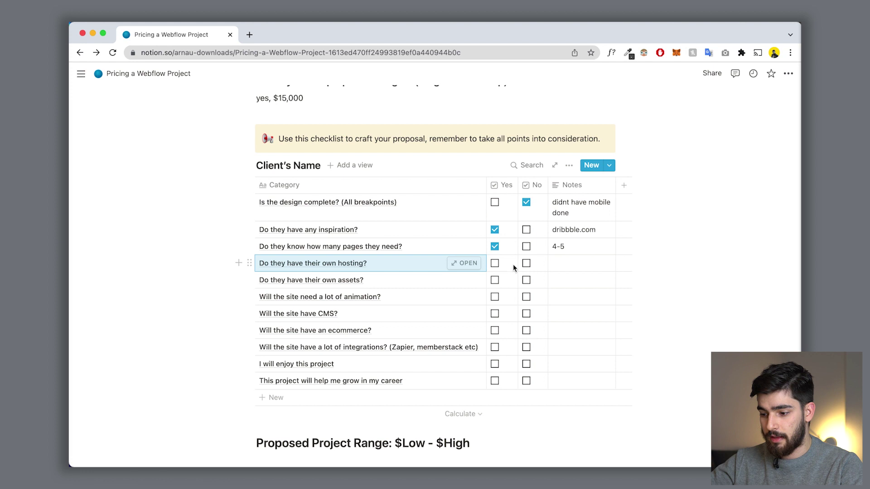
{"action": "left_click", "coordinate": [495, 264]}
{"action": "scroll", "coordinate": [497, 266], "scroll_direction": "down", "scroll_amount": 1}
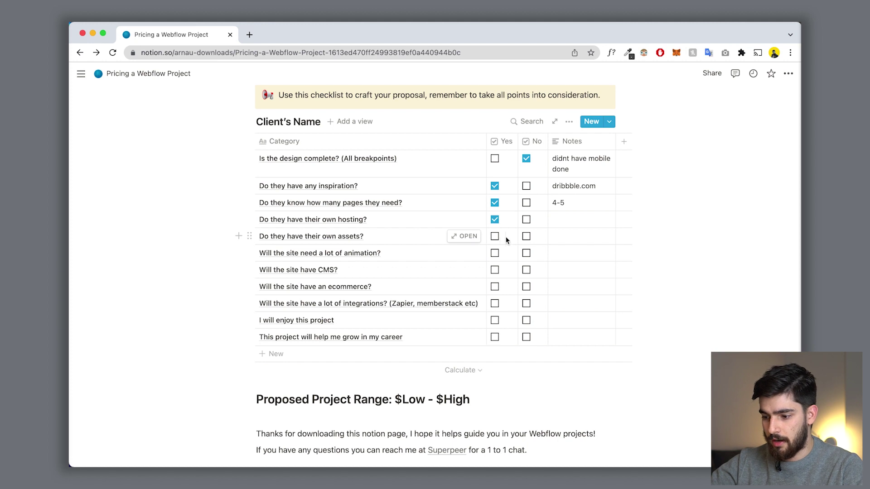
{"action": "scroll", "coordinate": [503, 248], "scroll_direction": "down", "scroll_amount": 1}
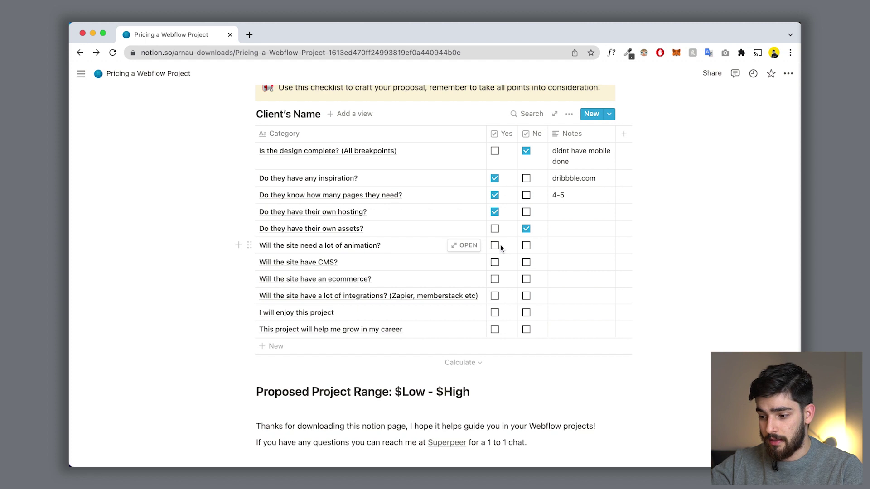
Mark animation Yes, CMS No, ecommerce Yes, and note integrations as 'zapier, memberstack'
{"action": "left_click", "coordinate": [495, 245]}
{"action": "scroll", "coordinate": [499, 254], "scroll_direction": "down", "scroll_amount": 1}
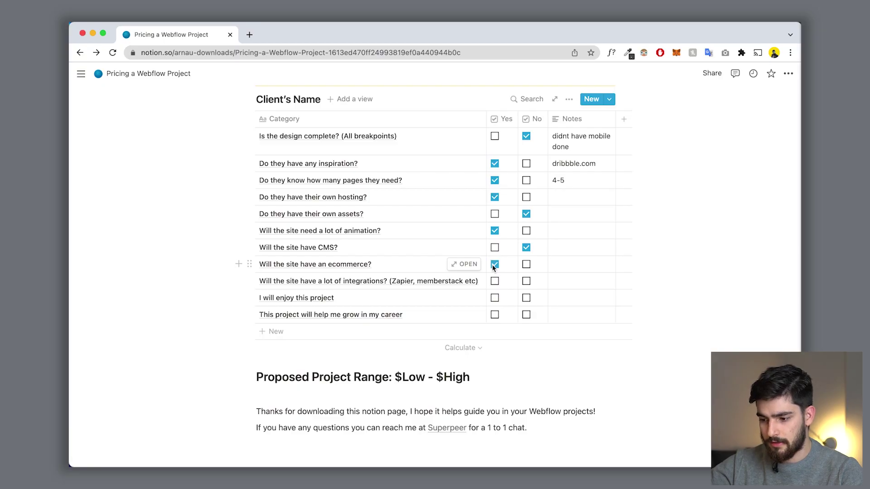
{"action": "scroll", "coordinate": [515, 274], "scroll_direction": "down", "scroll_amount": 2}
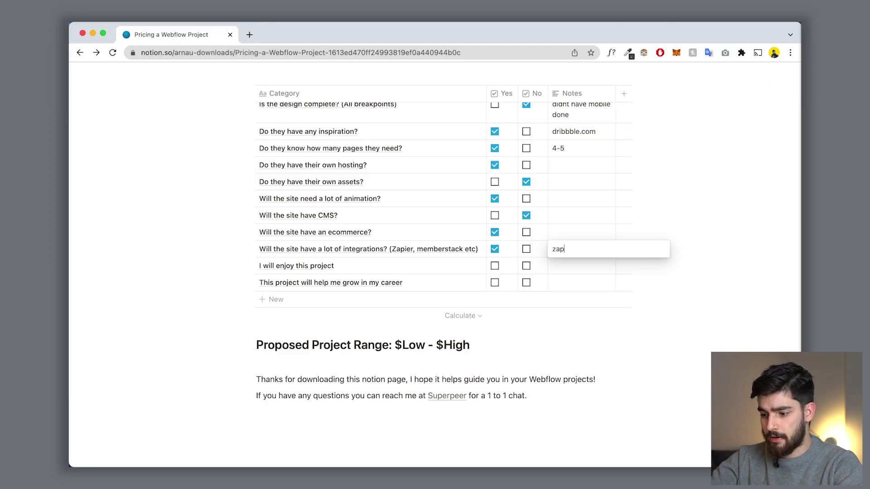
{"action": "type", "text": "ack"}
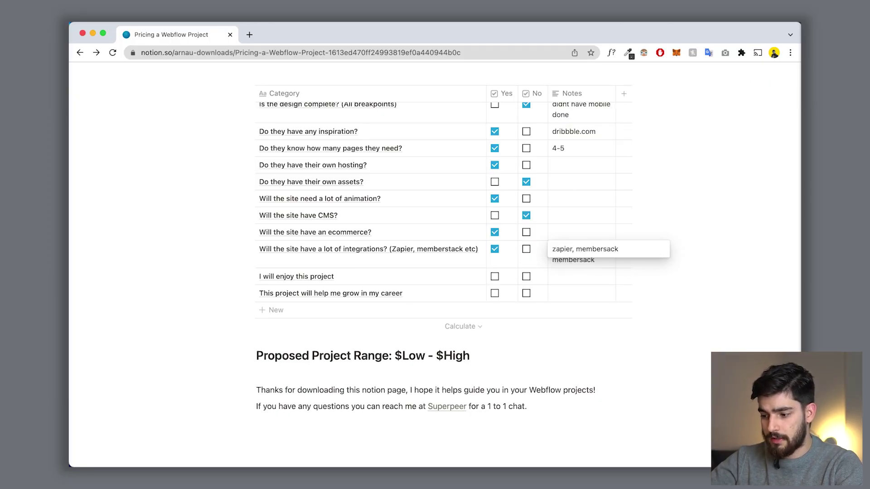
{"action": "key", "text": "BackSpace"}
{"action": "key", "text": "BackSpace"}
{"action": "key", "text": "BackSpace"}
{"action": "type", "text": "tack"}
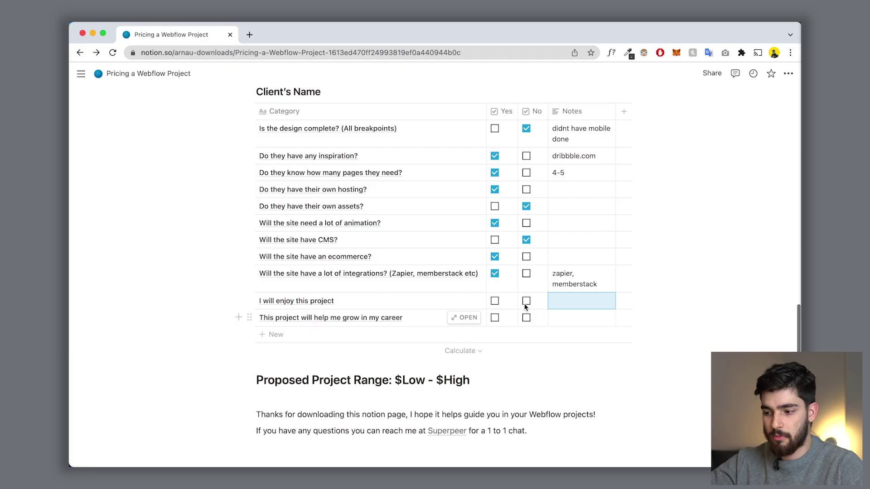
Tick No for 'I will enjoy this project' and Yes for the career-growth row
{"action": "left_click", "coordinate": [526, 301]}
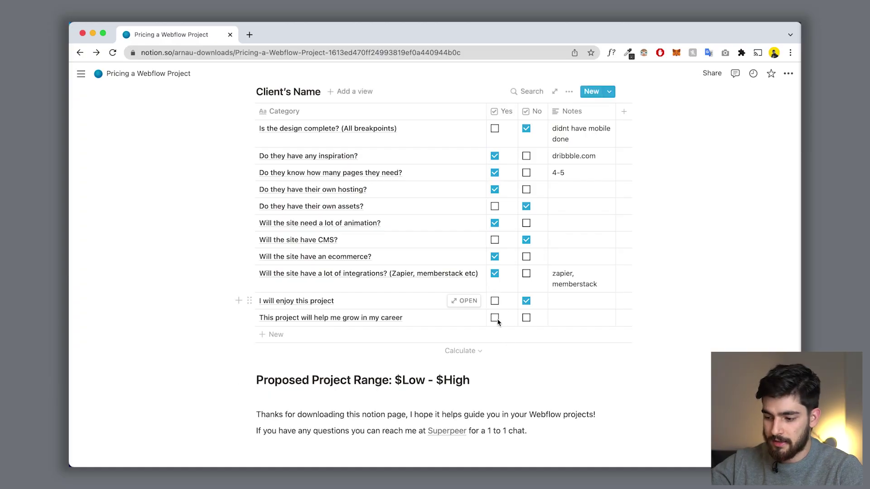
{"action": "left_click", "coordinate": [495, 318]}
{"action": "scroll", "coordinate": [496, 319], "scroll_direction": "up", "scroll_amount": 3}
{"action": "scroll", "coordinate": [497, 319], "scroll_direction": "down", "scroll_amount": 3}
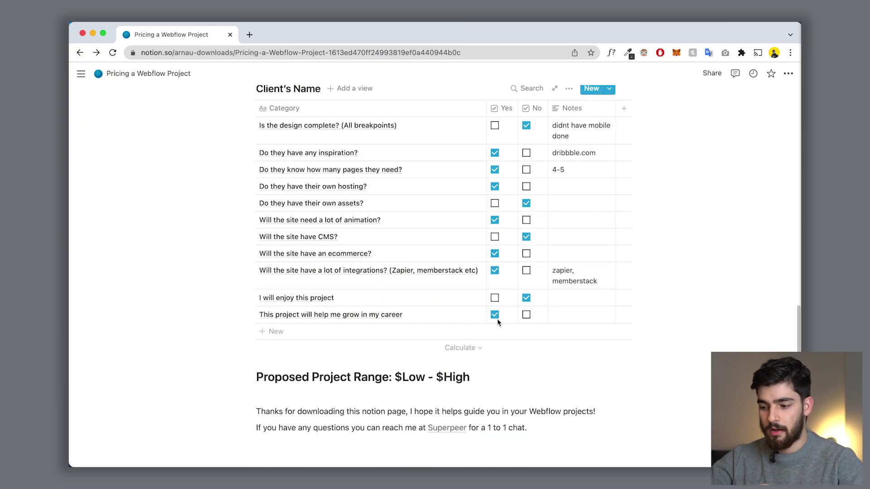
{"action": "scroll", "coordinate": [496, 319], "scroll_direction": "up", "scroll_amount": 1}
{"action": "scroll", "coordinate": [496, 319], "scroll_direction": "up", "scroll_amount": 10}
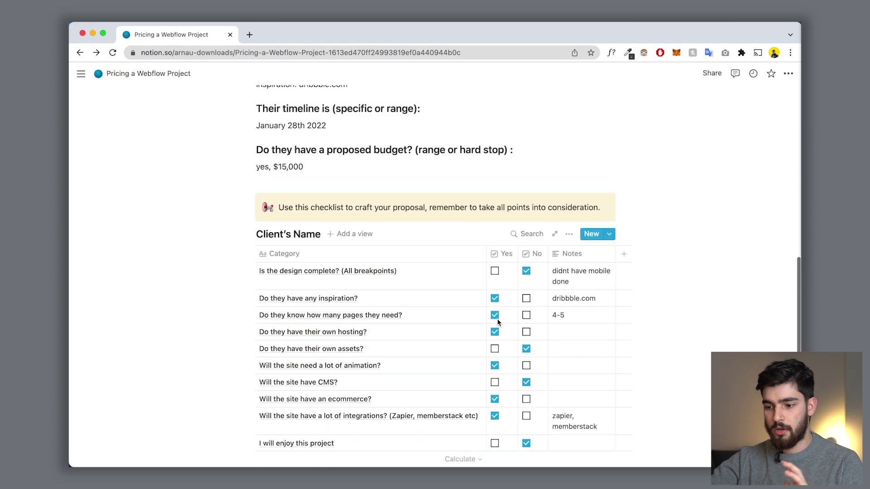
{"action": "scroll", "coordinate": [497, 319], "scroll_direction": "down", "scroll_amount": 8}
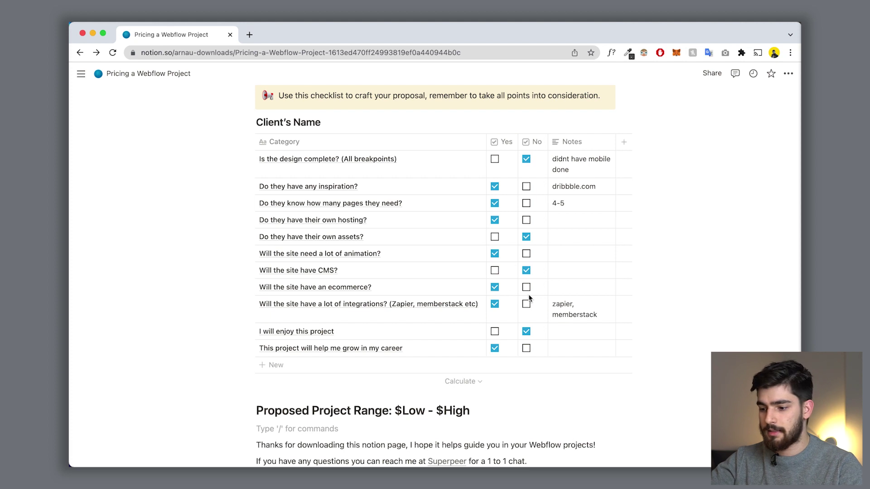
{"action": "scroll", "coordinate": [528, 295], "scroll_direction": "down", "scroll_amount": 3}
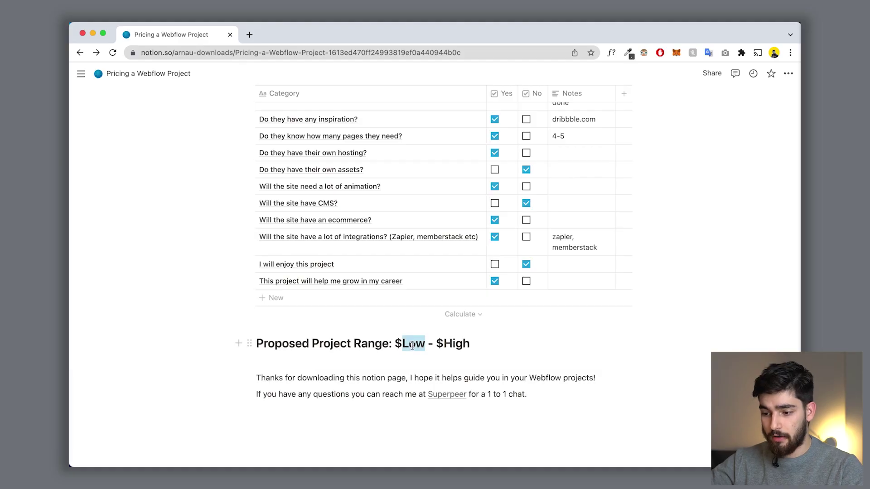
{"action": "scroll", "coordinate": [412, 346], "scroll_direction": "up", "scroll_amount": 5}
{"action": "scroll", "coordinate": [285, 239], "scroll_direction": "down", "scroll_amount": 3}
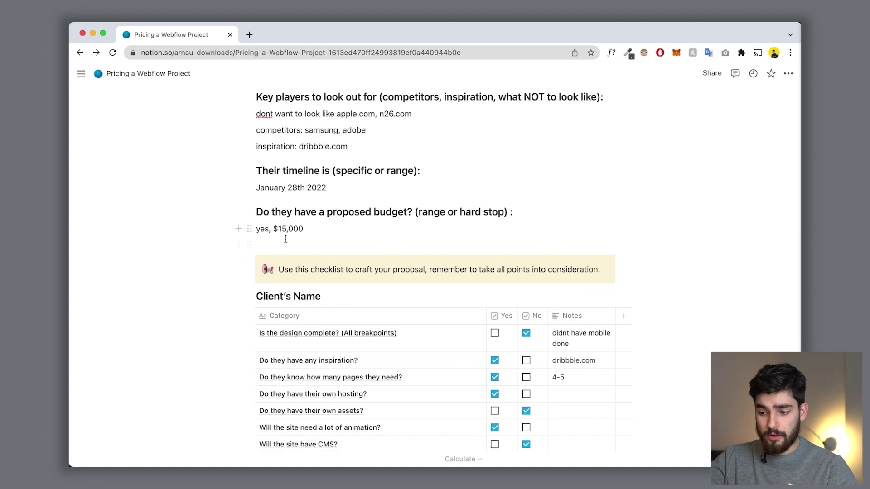
{"action": "scroll", "coordinate": [580, 280], "scroll_direction": "down", "scroll_amount": 3}
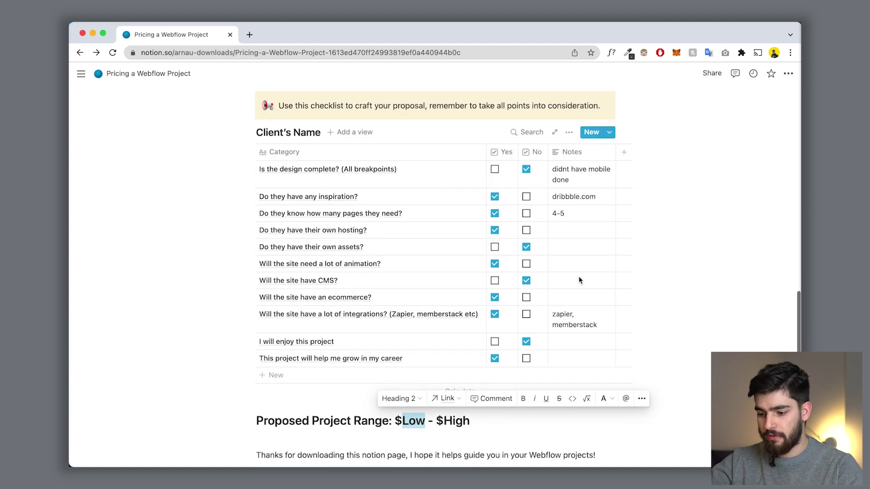